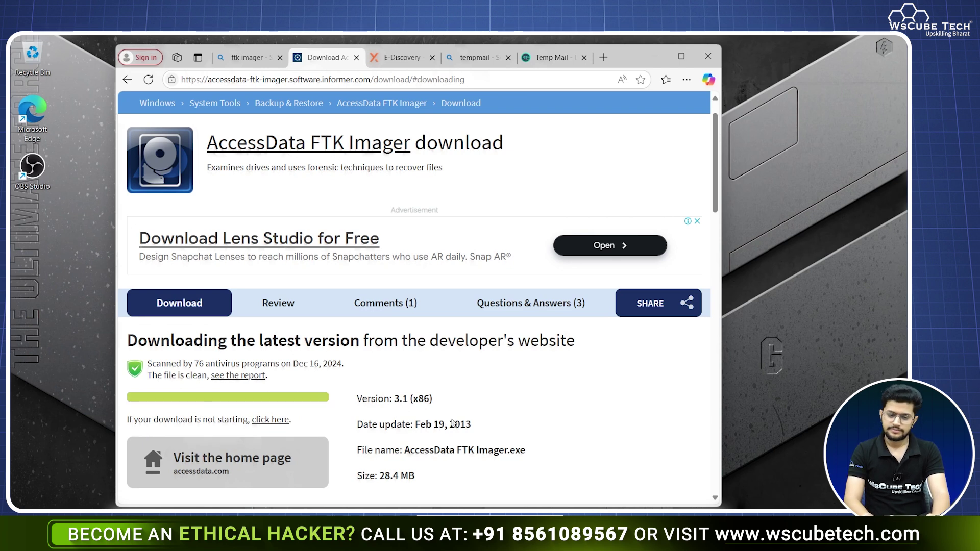
Step: Try to download the AccessData FTK Imager installer using the direct link and the x86 link under Additional links
{"action": "left_click", "coordinate": [261, 424]}
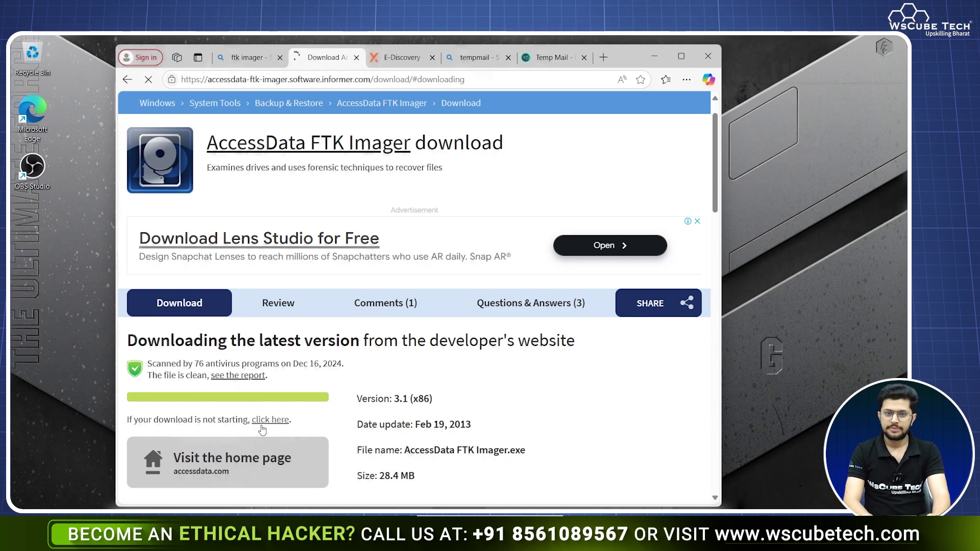
{"action": "scroll", "coordinate": [591, 300], "scroll_direction": "down", "scroll_amount": 3}
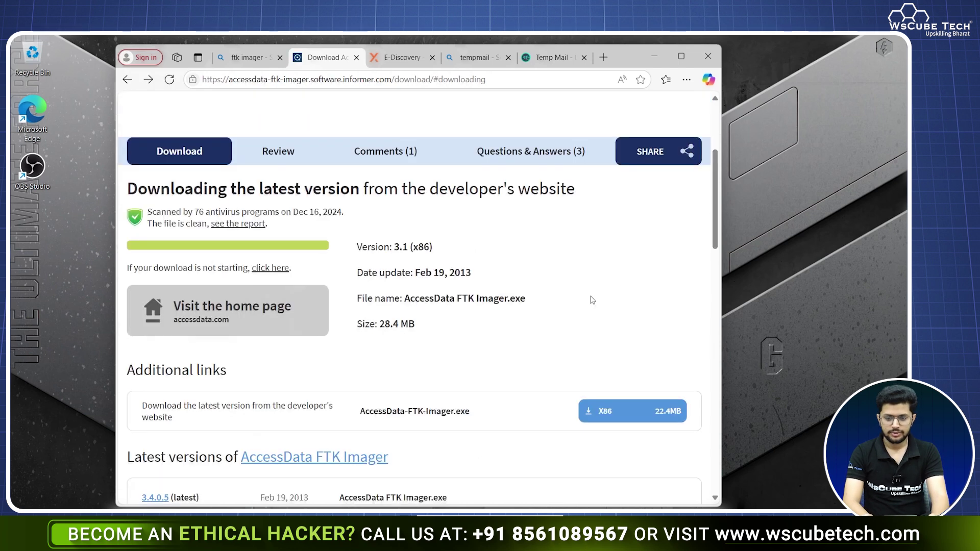
{"action": "left_click", "coordinate": [622, 411]}
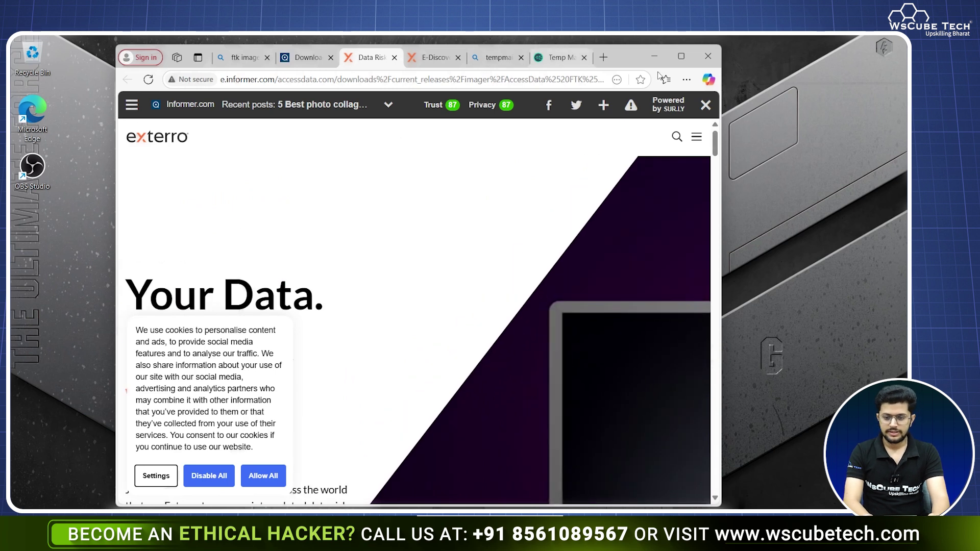
Step: Launch the installer Exterro_FTK_Imager_(x64)-4.7.3.81.exe from the browser's list of downloaded files
{"action": "left_click", "coordinate": [687, 80]}
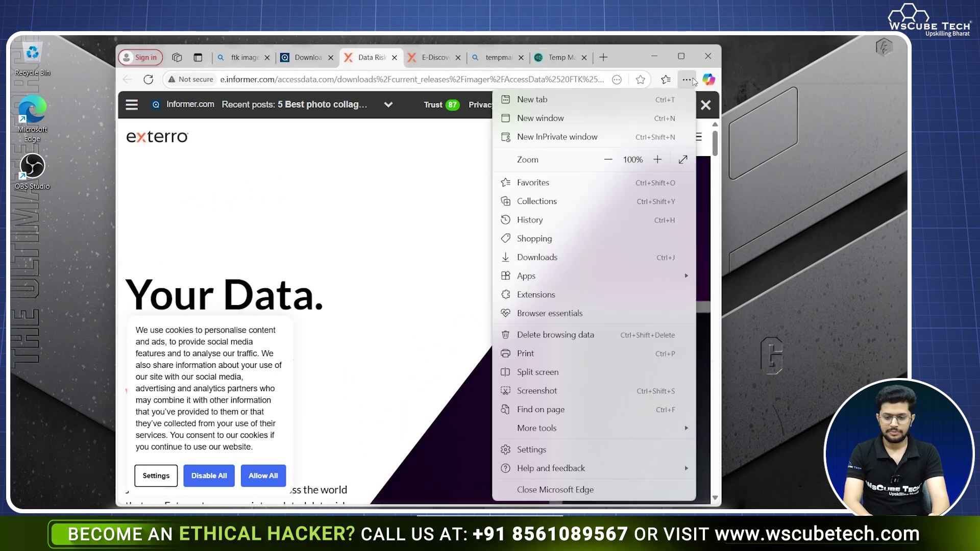
{"action": "left_click", "coordinate": [574, 257]}
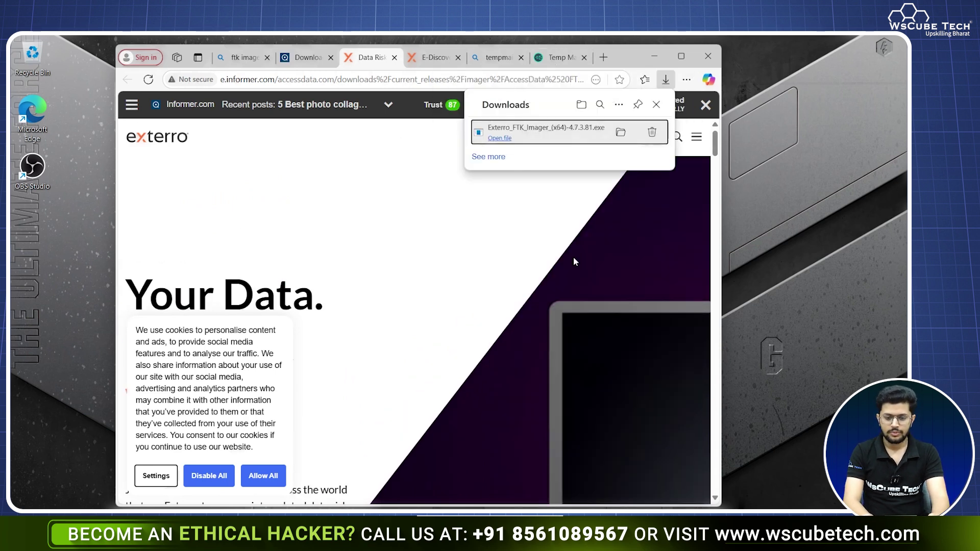
{"action": "left_click", "coordinate": [522, 131]}
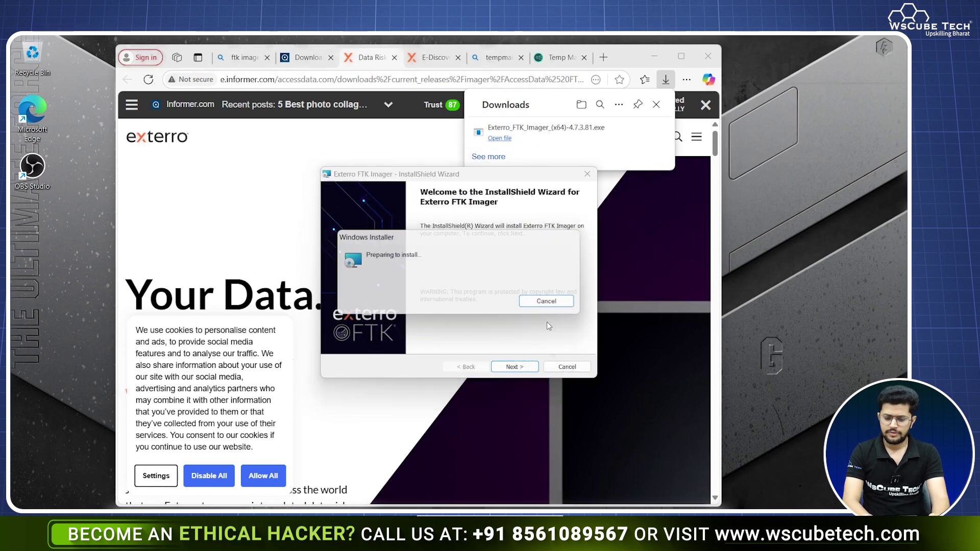
Step: Install Exterro FTK Imager through the setup wizard with the license terms accepted
{"action": "left_click", "coordinate": [508, 365]}
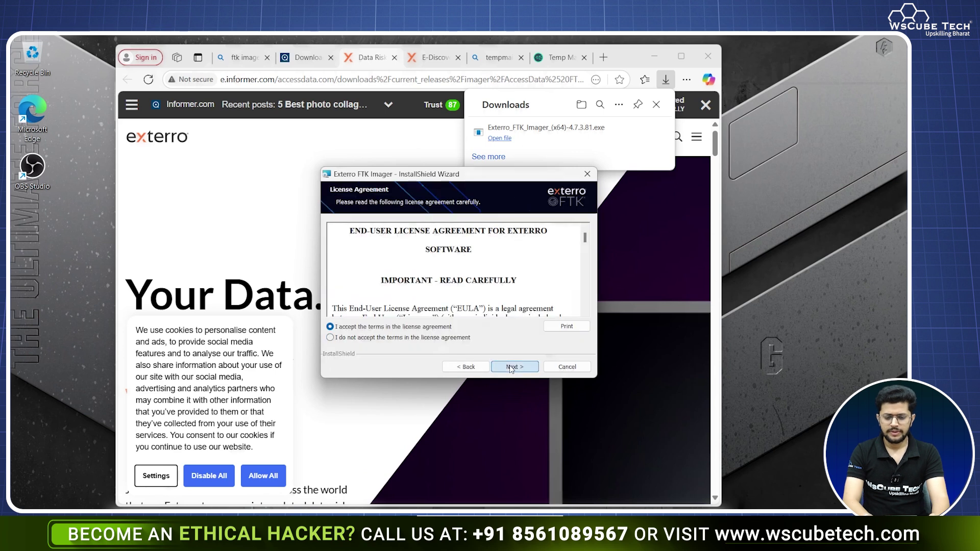
{"action": "left_click", "coordinate": [511, 367]}
{"action": "left_click", "coordinate": [511, 368]}
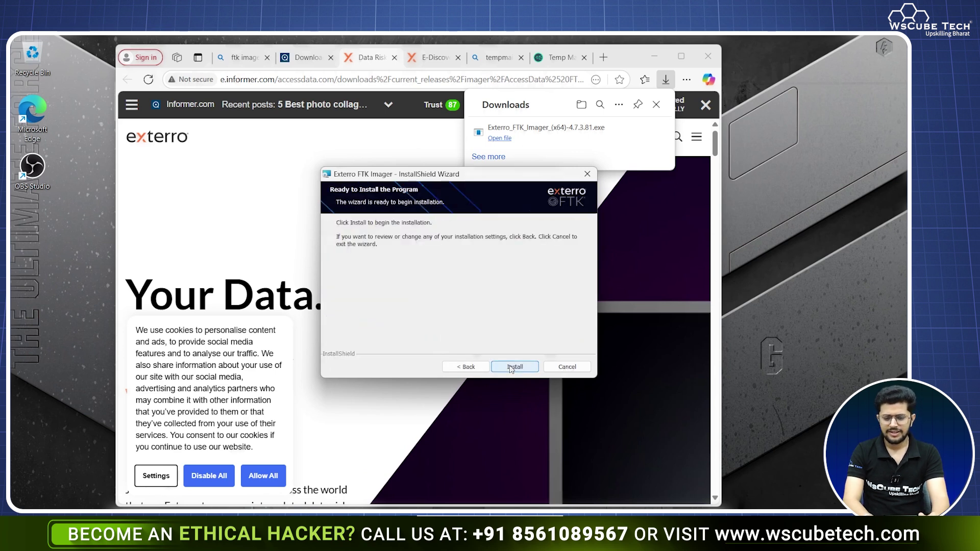
{"action": "left_click", "coordinate": [514, 367]}
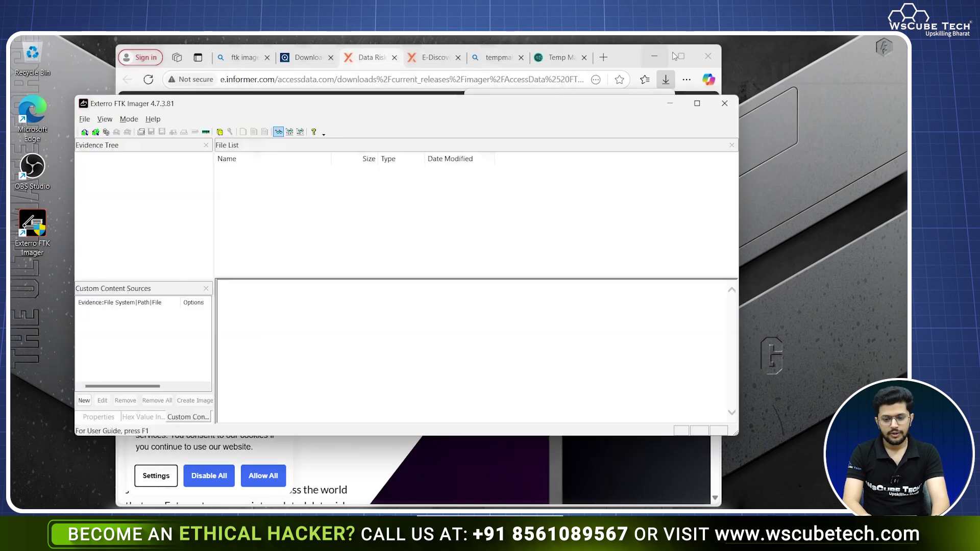
Step: Close the browser and the extra InstallShield Wizard, and move the FTK Imager window to the upper middle of the desktop
{"action": "left_click", "coordinate": [709, 56]}
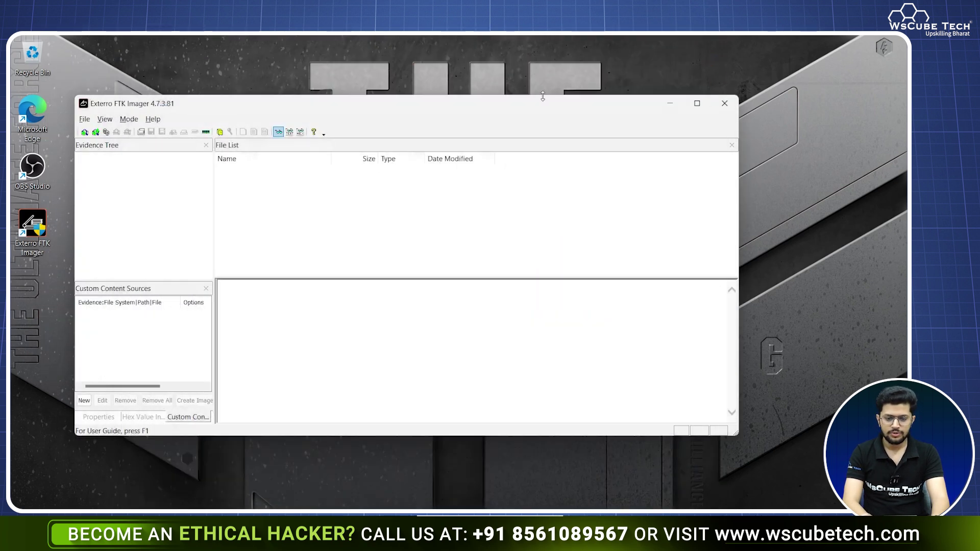
{"action": "left_click_drag", "start_coordinate": [544, 97], "coordinate": [562, 292]}
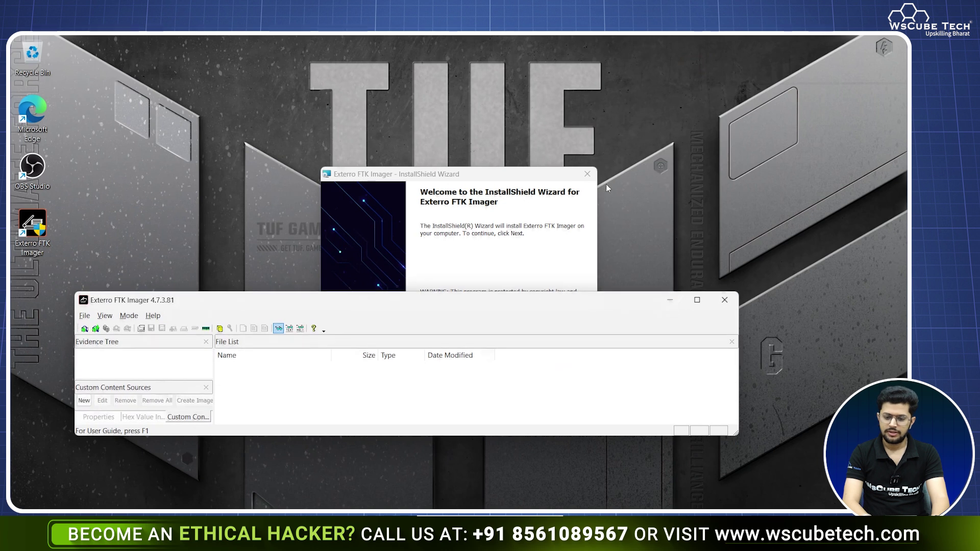
{"action": "left_click", "coordinate": [587, 174]}
{"action": "key", "text": "Return"}
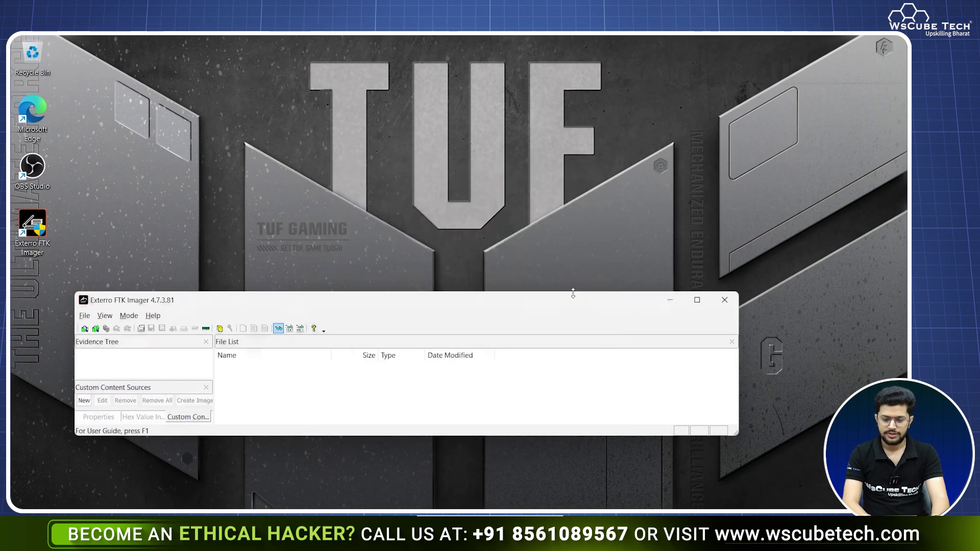
{"action": "left_click_drag", "start_coordinate": [576, 292], "coordinate": [662, 87]}
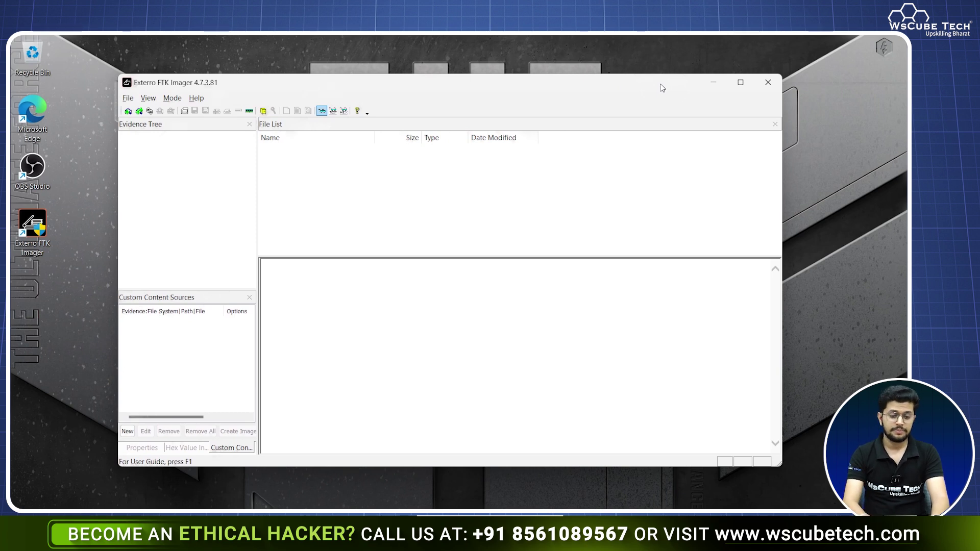
Step: Start creating a disk image with Logical Drive as the source evidence type
{"action": "left_click", "coordinate": [127, 98]}
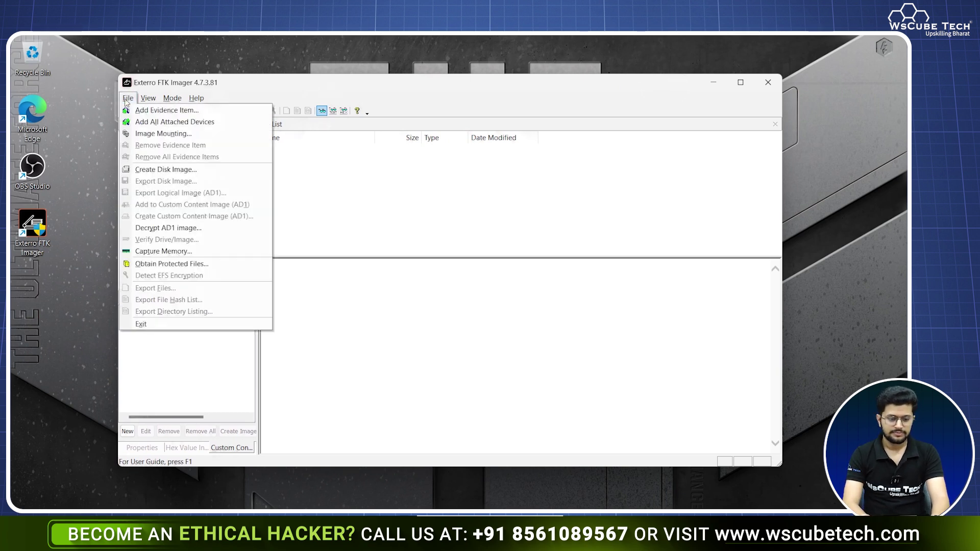
{"action": "left_click", "coordinate": [151, 171]}
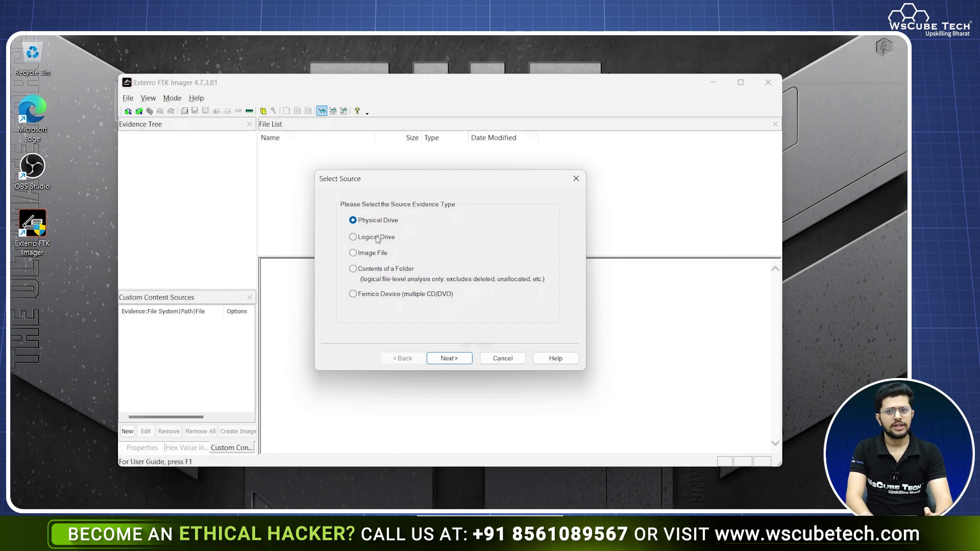
{"action": "left_click", "coordinate": [447, 358]}
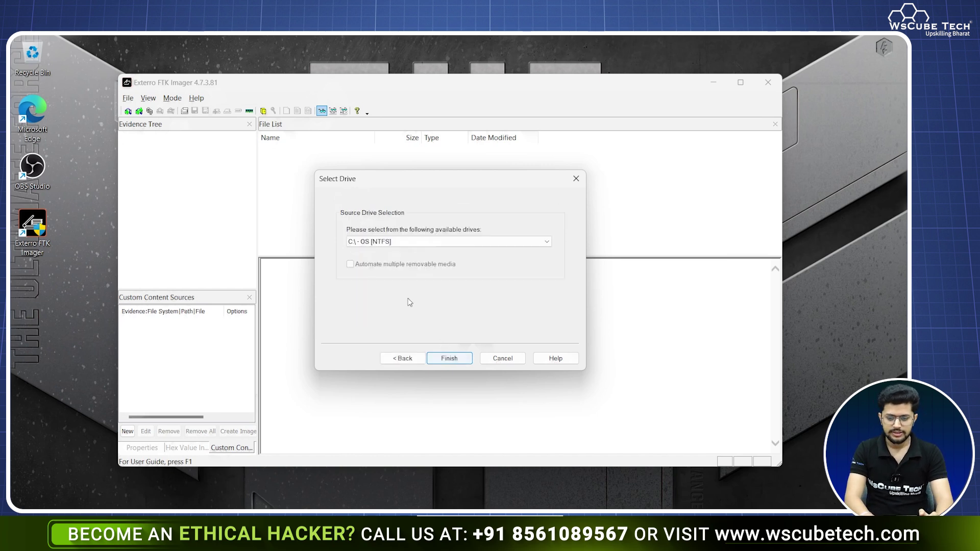
Step: Compare the available source drives with the drives shown under This PC in File Explorer
{"action": "left_click", "coordinate": [422, 243]}
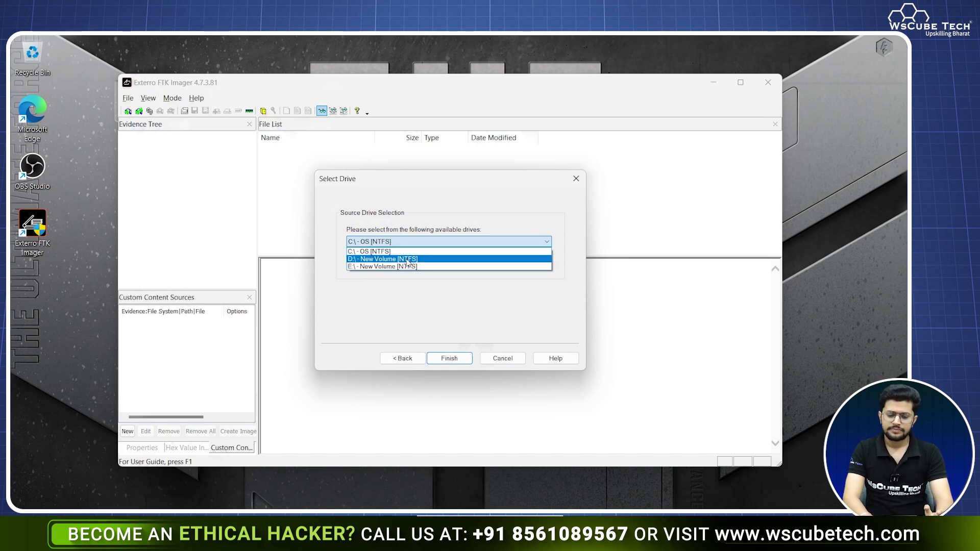
{"action": "left_click", "coordinate": [402, 288]}
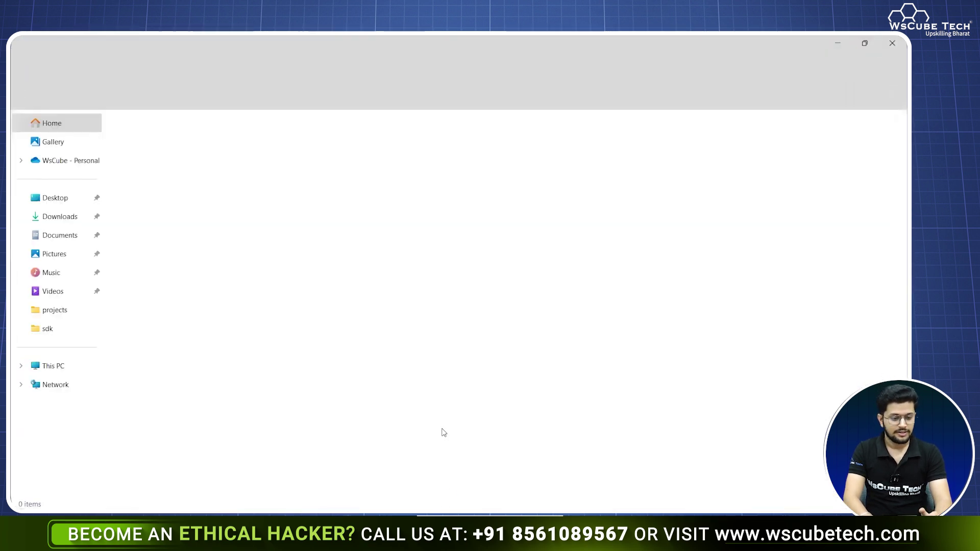
{"action": "left_click", "coordinate": [45, 366]}
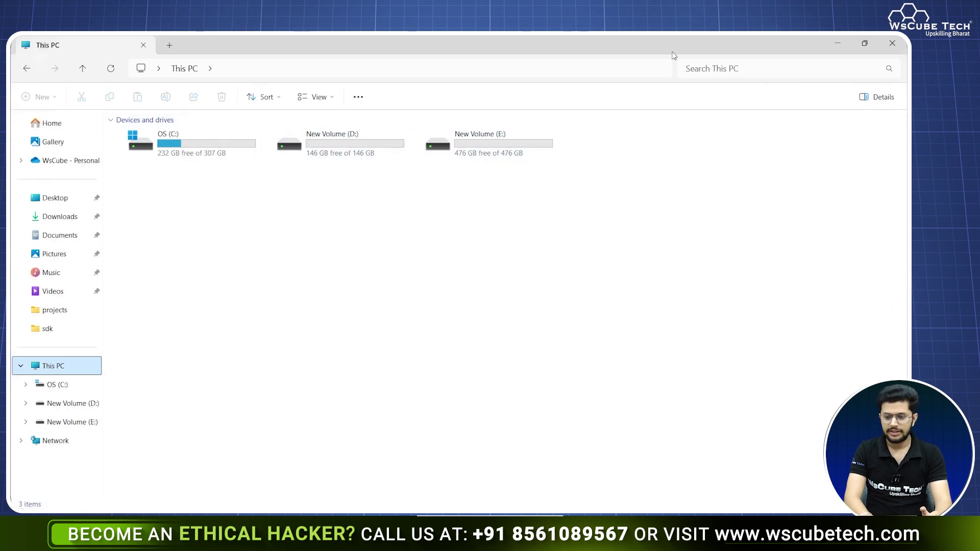
{"action": "left_click", "coordinate": [891, 44]}
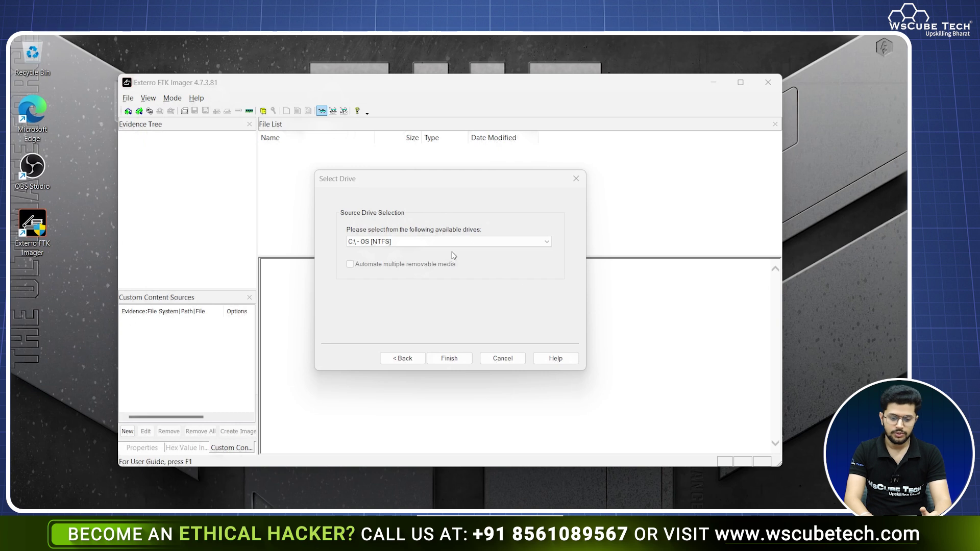
Step: Accept C:\ - OS [NTFS] as the source drive and add an image destination of type Raw (dd)
{"action": "left_click", "coordinate": [462, 357]}
{"action": "left_click", "coordinate": [445, 358]}
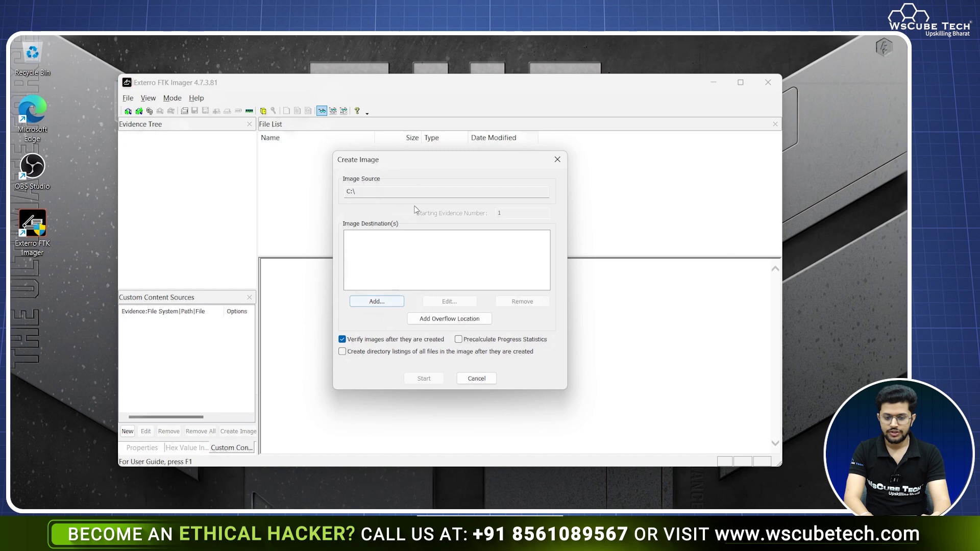
{"action": "left_click", "coordinate": [389, 305]}
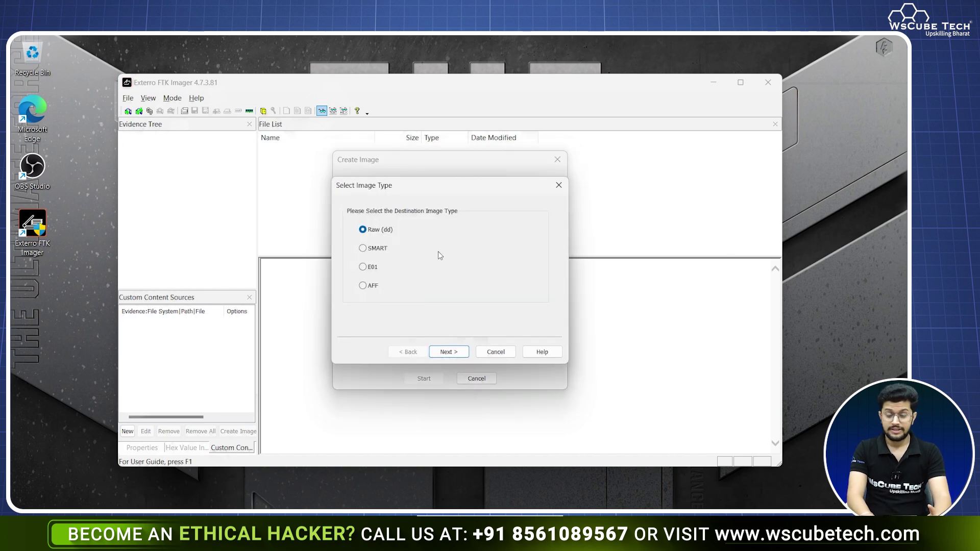
{"action": "left_click", "coordinate": [462, 351]}
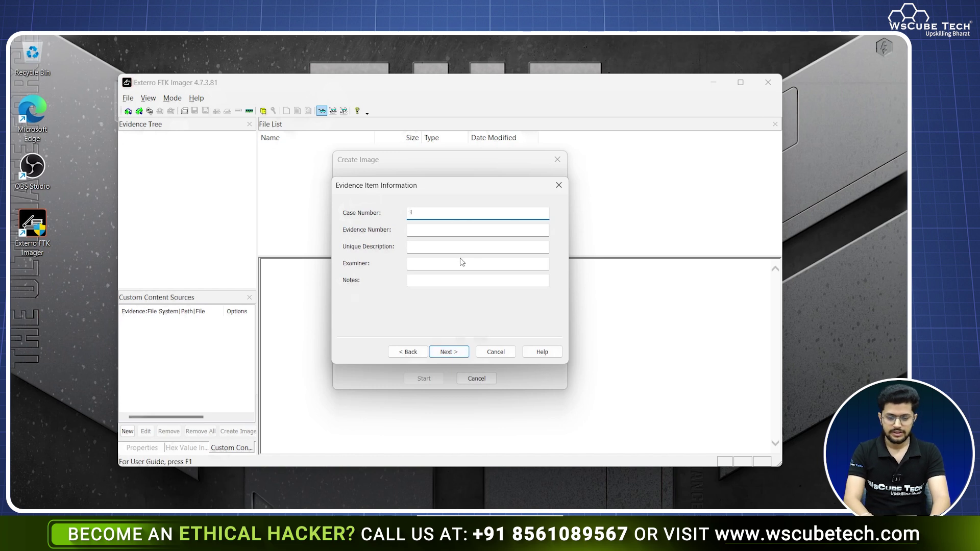
Step: Fill in the evidence information with case number 1, evidence number 1, description "c drive image", the examiner's name and the note "Do check carefully"
{"action": "key", "text": "Tab"}
{"action": "type", "text": "1"}
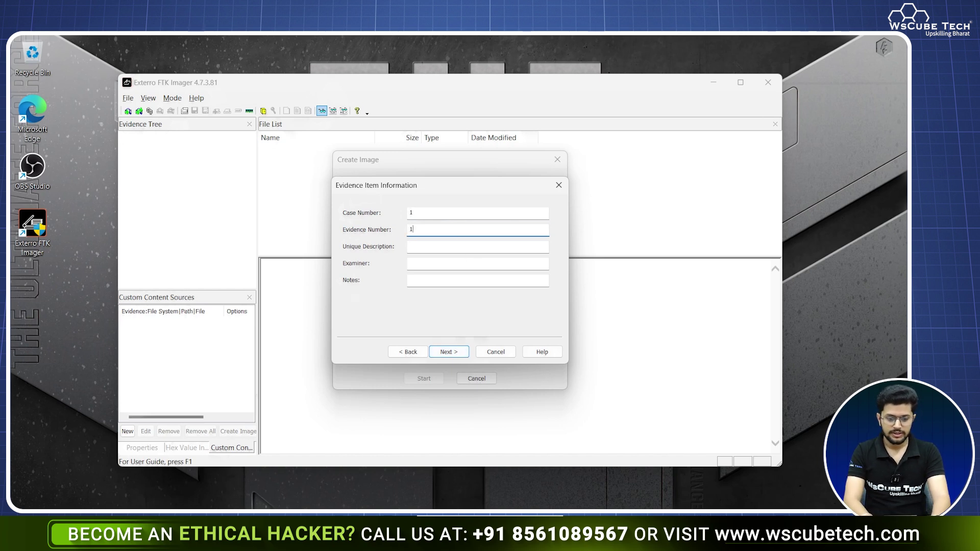
{"action": "left_click", "coordinate": [466, 244]}
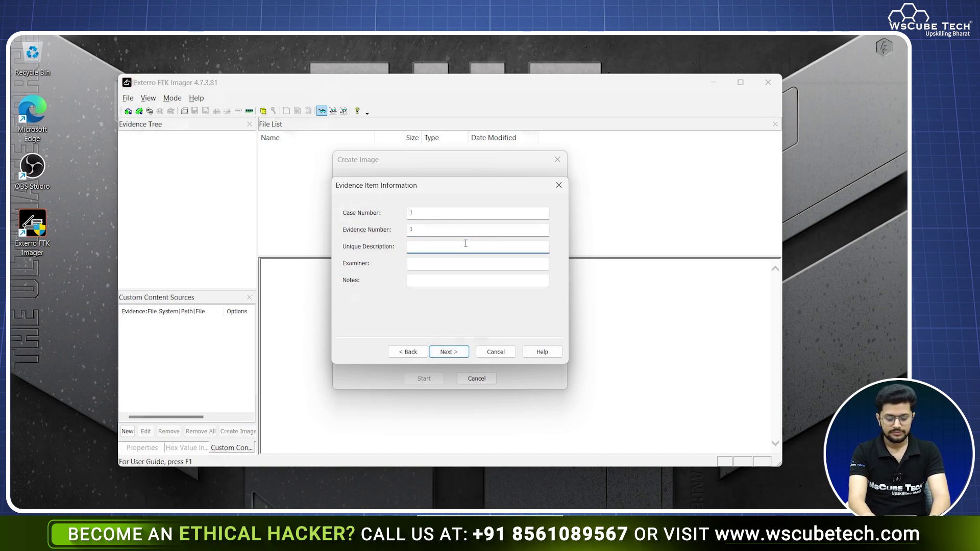
{"action": "type", "text": "c drive image"}
{"action": "key", "text": "Tab"}
{"action": "type", "text": "A"}
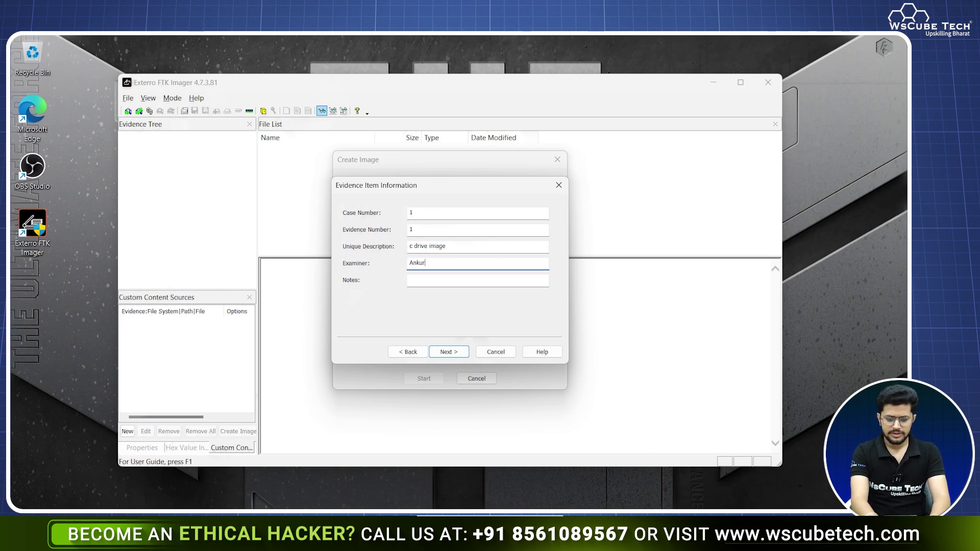
{"action": "key", "text": "Tab"}
{"action": "type", "text": "Do check carefu"}
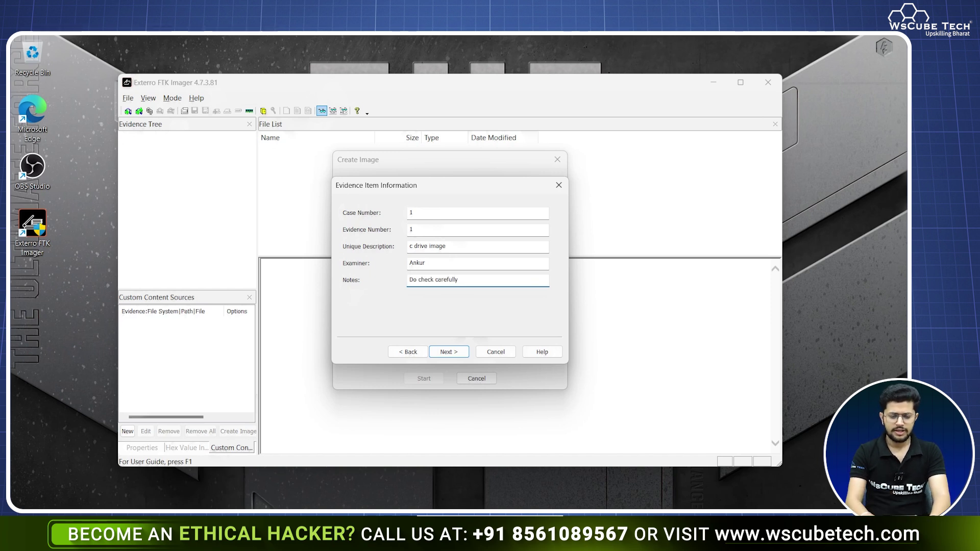
{"action": "left_click", "coordinate": [451, 352]}
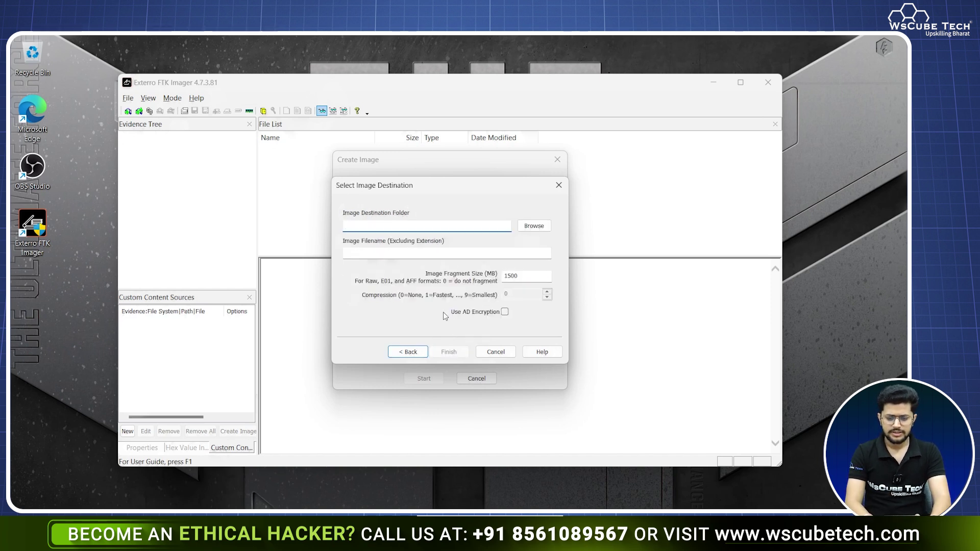
Step: Try to set the image destination to the Desktop folder with the image filename cdrive
{"action": "left_click", "coordinate": [534, 226]}
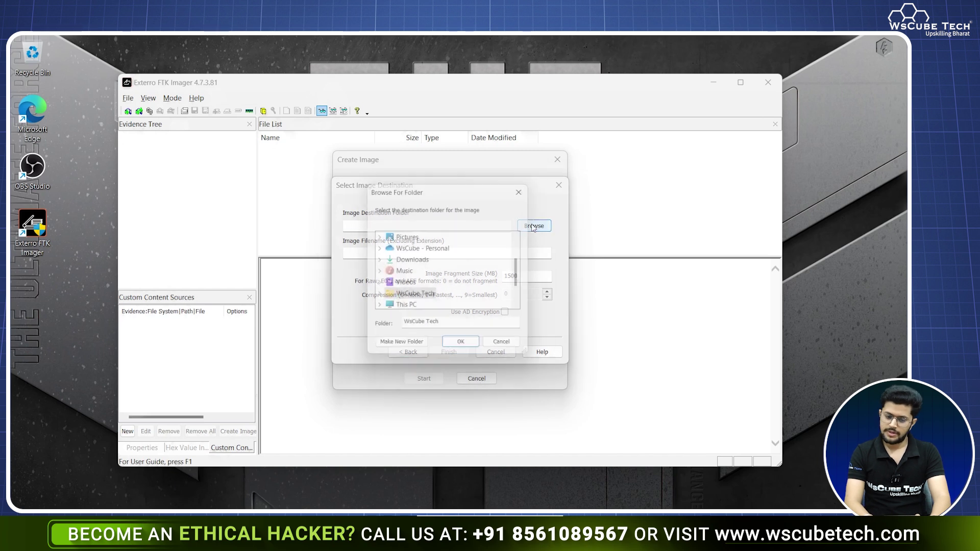
{"action": "left_click", "coordinate": [411, 296]}
{"action": "scroll", "coordinate": [410, 296], "scroll_direction": "up", "scroll_amount": 1}
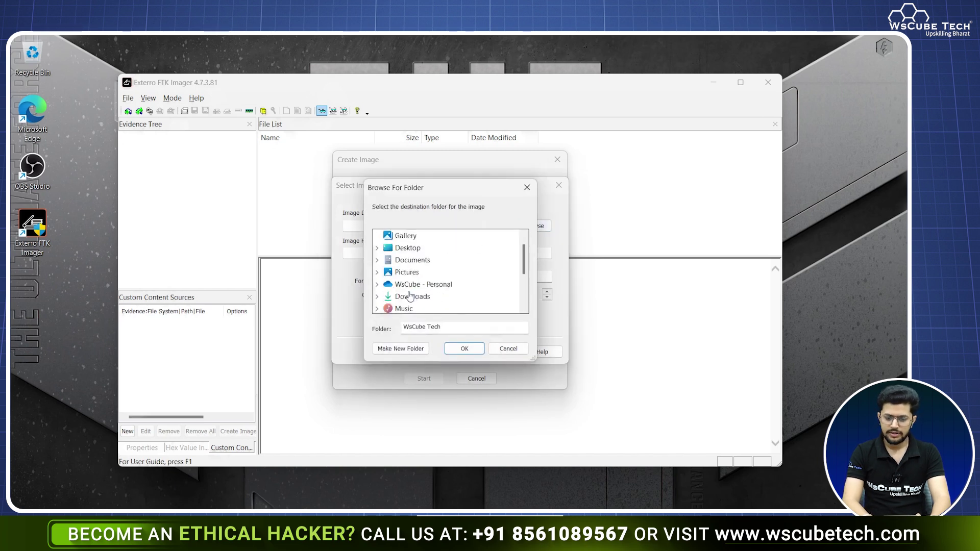
{"action": "left_click", "coordinate": [409, 249]}
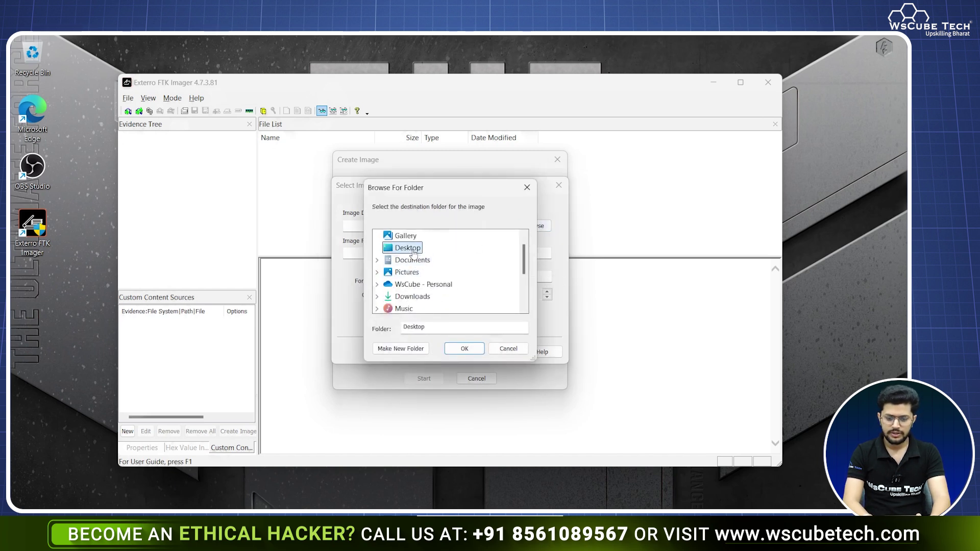
{"action": "left_click", "coordinate": [464, 349]}
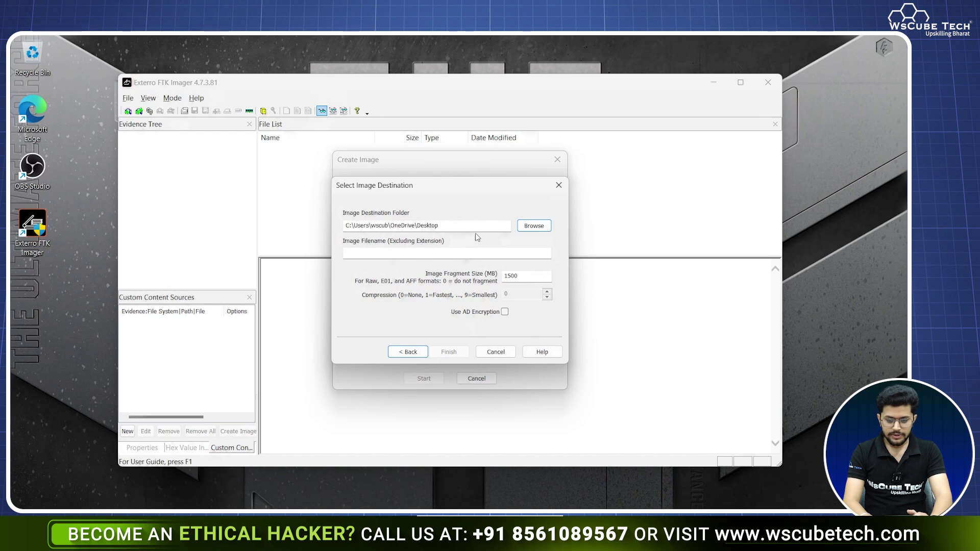
{"action": "left_click", "coordinate": [471, 253]}
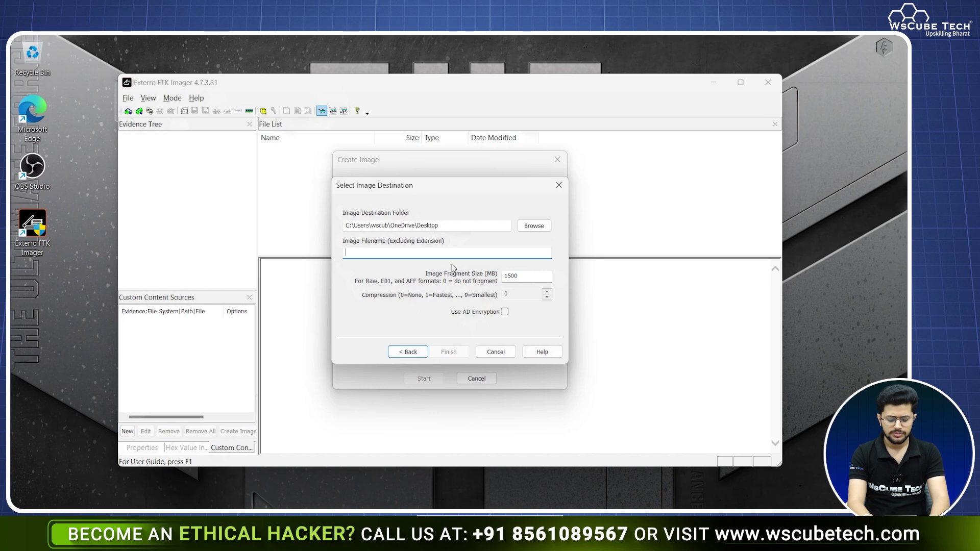
{"action": "type", "text": "cdrive"}
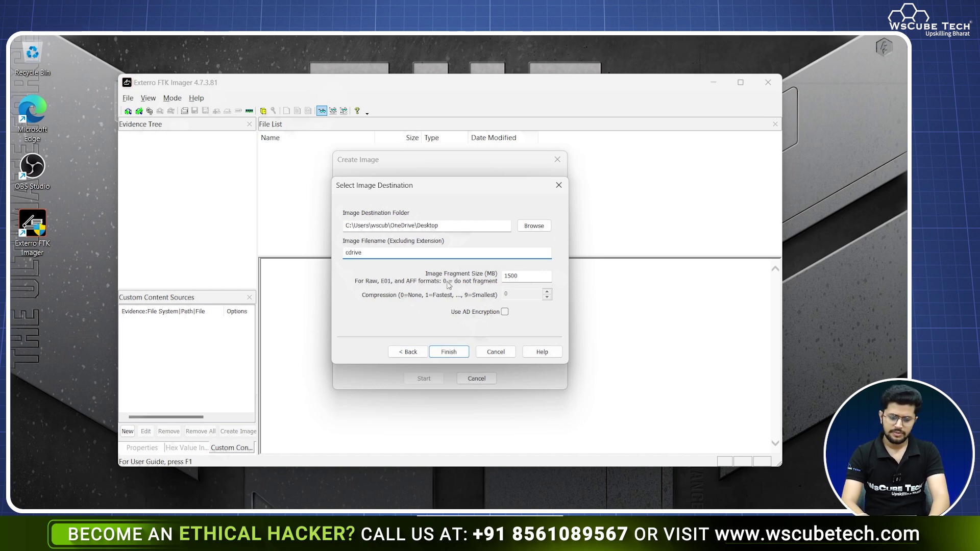
{"action": "left_click", "coordinate": [448, 352]}
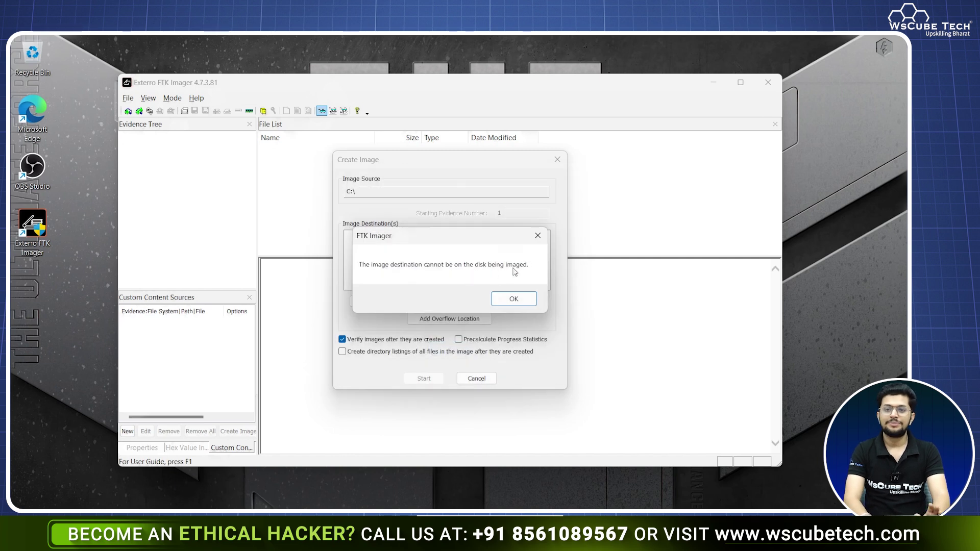
Step: Add a Raw (dd) image destination with case number 1, evidence number 1, description "a", and "q" as both examiner and notes
{"action": "left_click", "coordinate": [516, 301]}
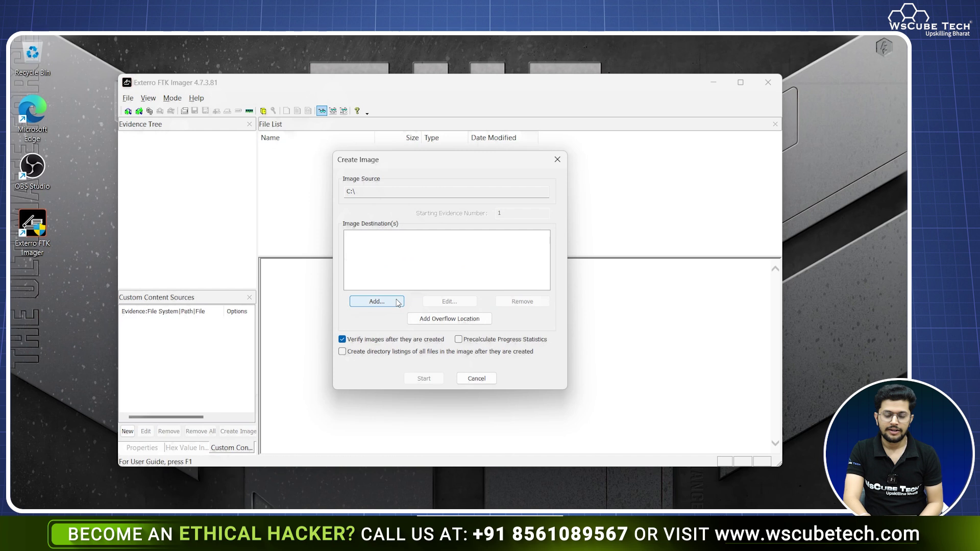
{"action": "left_click", "coordinate": [399, 303]}
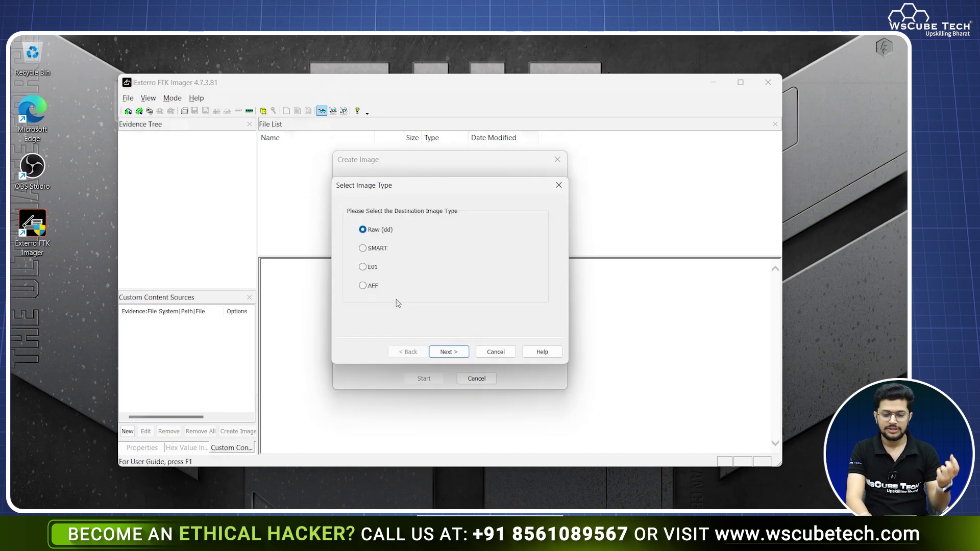
{"action": "left_click", "coordinate": [448, 351]}
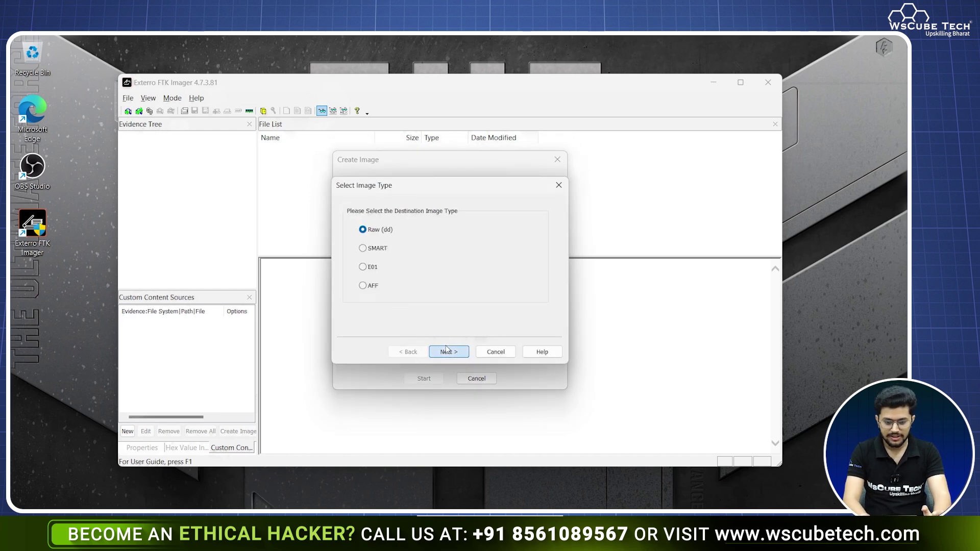
{"action": "type", "text": "1"}
{"action": "key", "text": "Tab"}
{"action": "type", "text": "1"}
{"action": "key", "text": "Tab"}
{"action": "type", "text": "1"}
{"action": "key", "text": "Tab"}
{"action": "type", "text": "1"}
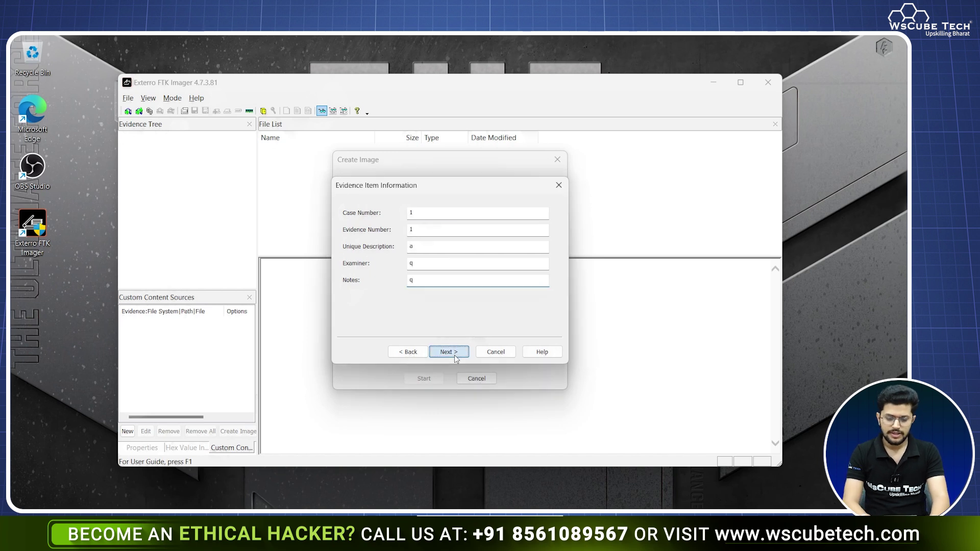
{"action": "left_click", "coordinate": [448, 352]}
Step: Set the image destination to D:\ under This PC with the filename cdrive, and start creating the image
{"action": "left_click", "coordinate": [535, 226]}
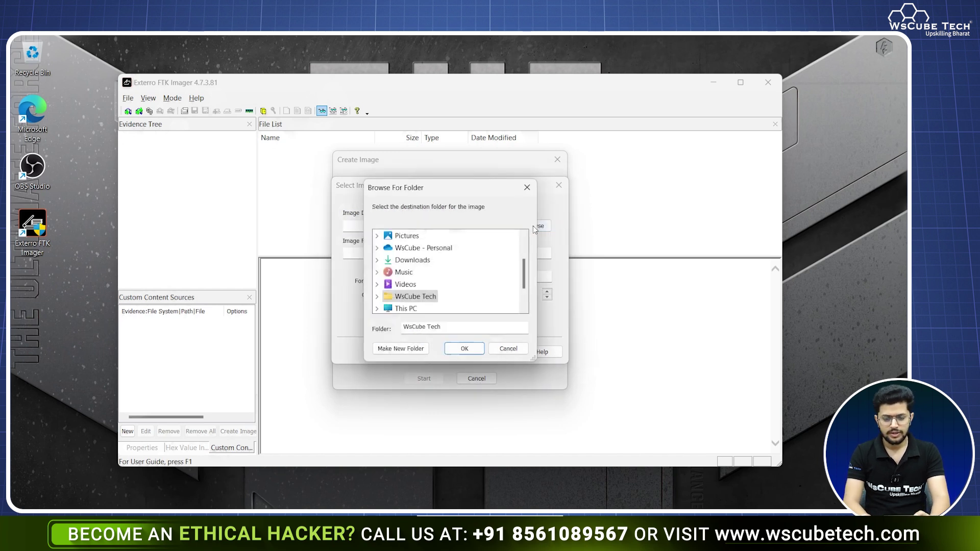
{"action": "left_click", "coordinate": [406, 309]}
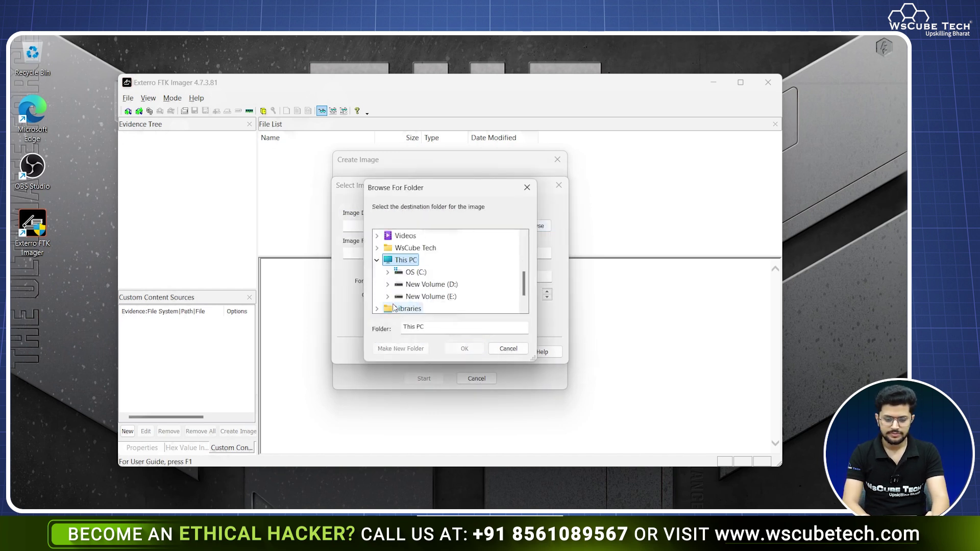
{"action": "left_click", "coordinate": [429, 288]}
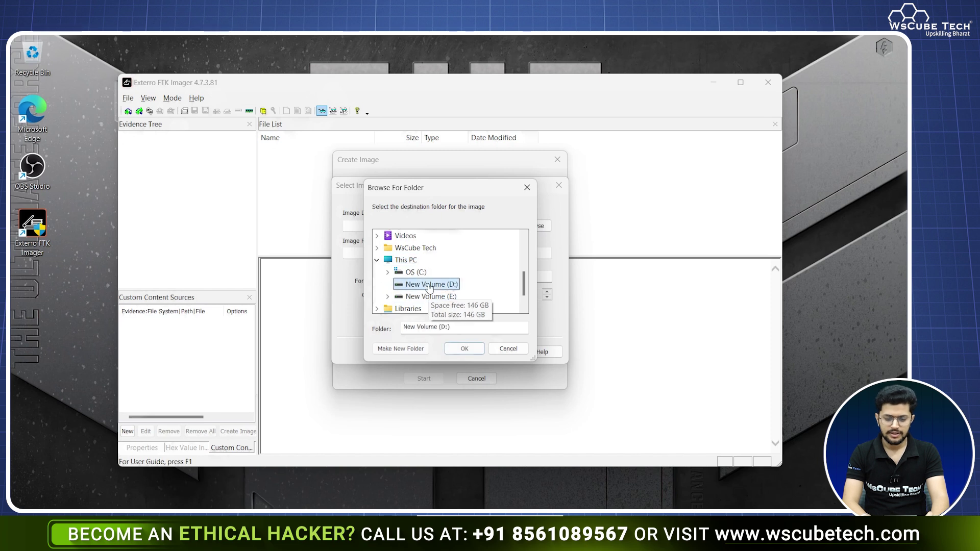
{"action": "left_click", "coordinate": [465, 348]}
{"action": "left_click", "coordinate": [433, 254]}
{"action": "type", "text": "cdrive"}
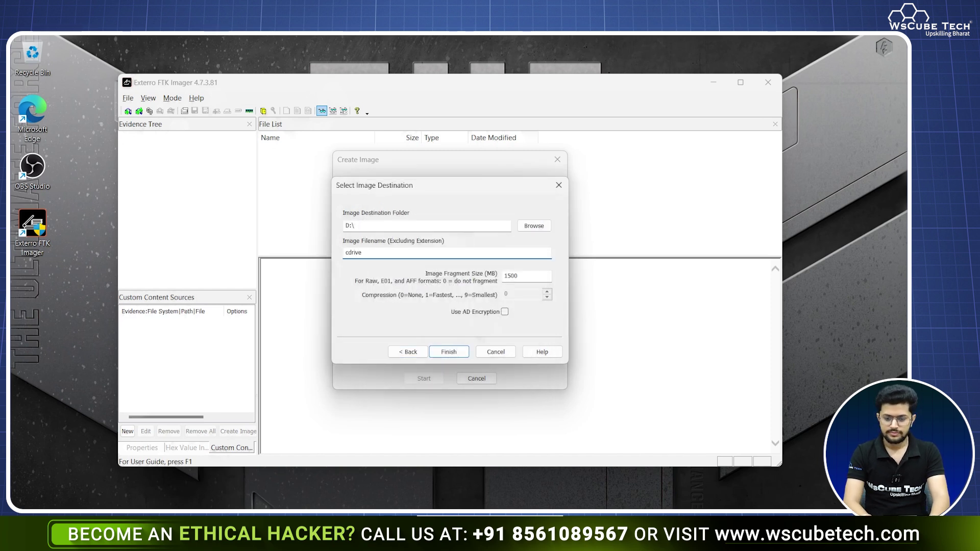
{"action": "left_click", "coordinate": [450, 351]}
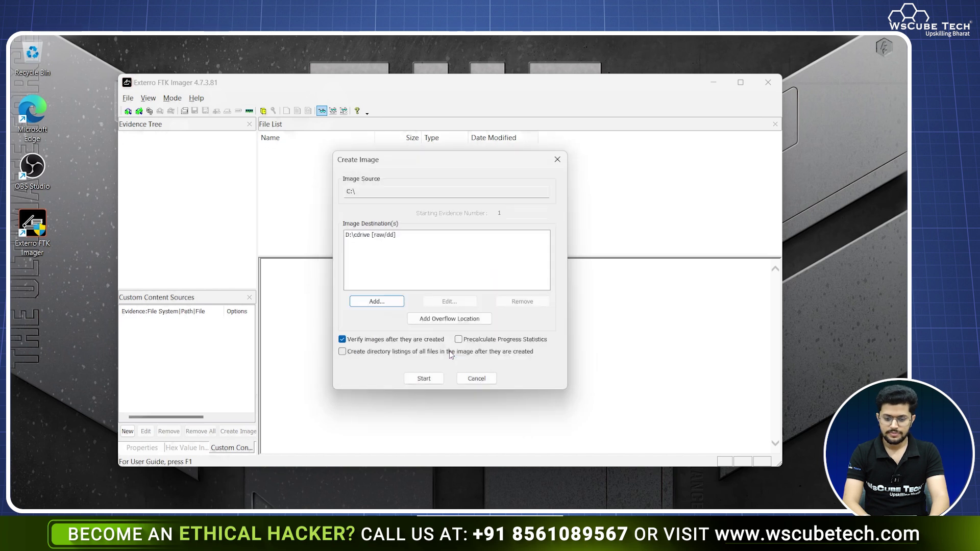
{"action": "left_click", "coordinate": [425, 378]}
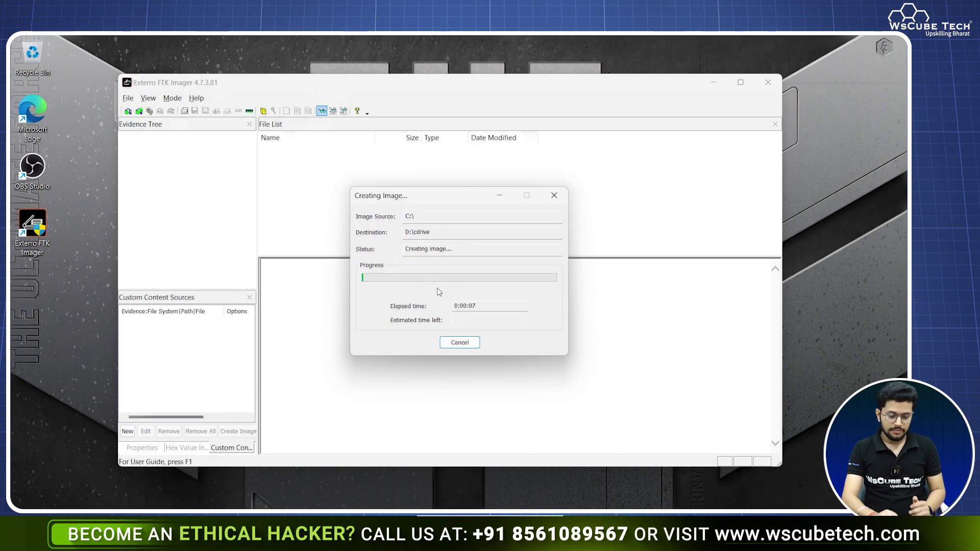
Step: Check the cdrive image files and the free space on drive D: in File Explorer, and return to the imaging progress
{"action": "key", "text": "super+e"}
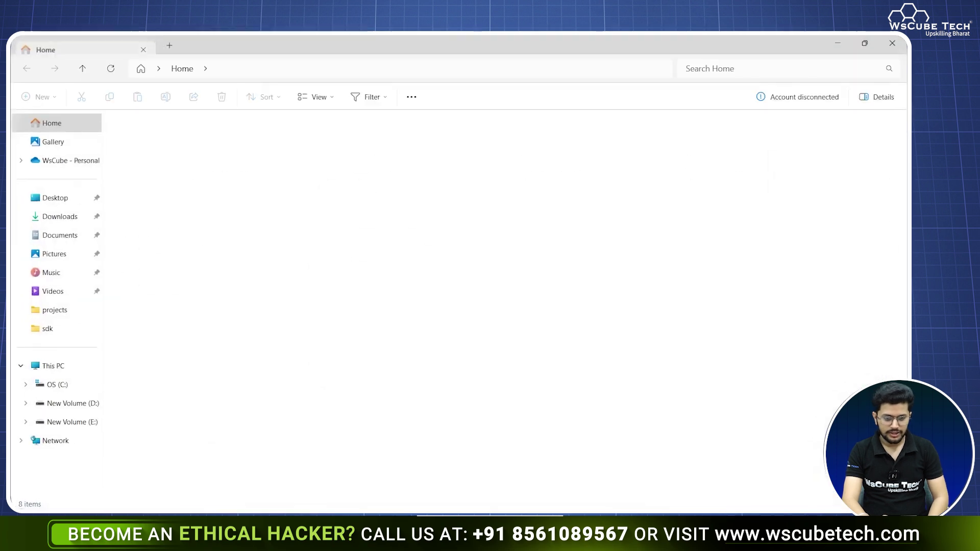
{"action": "left_click", "coordinate": [63, 365]}
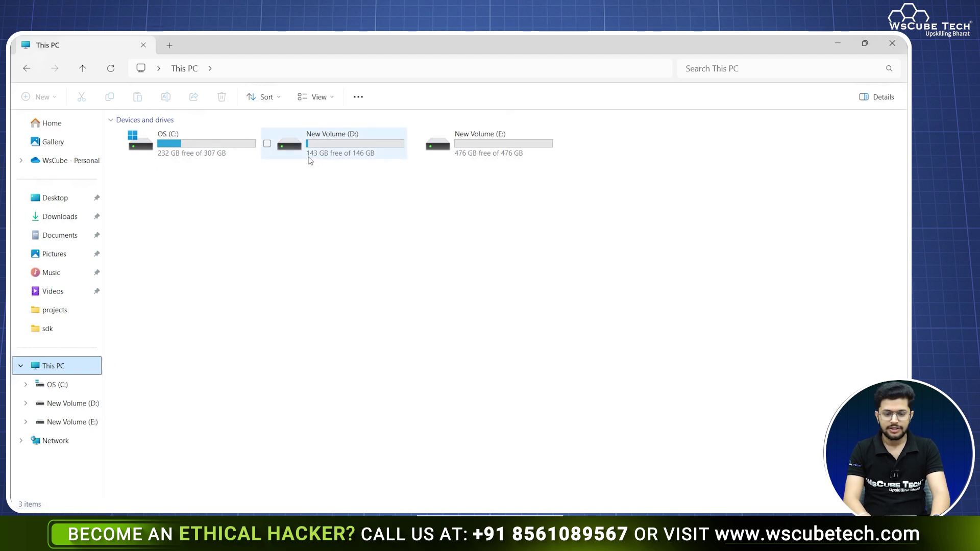
{"action": "double_click", "coordinate": [349, 152]}
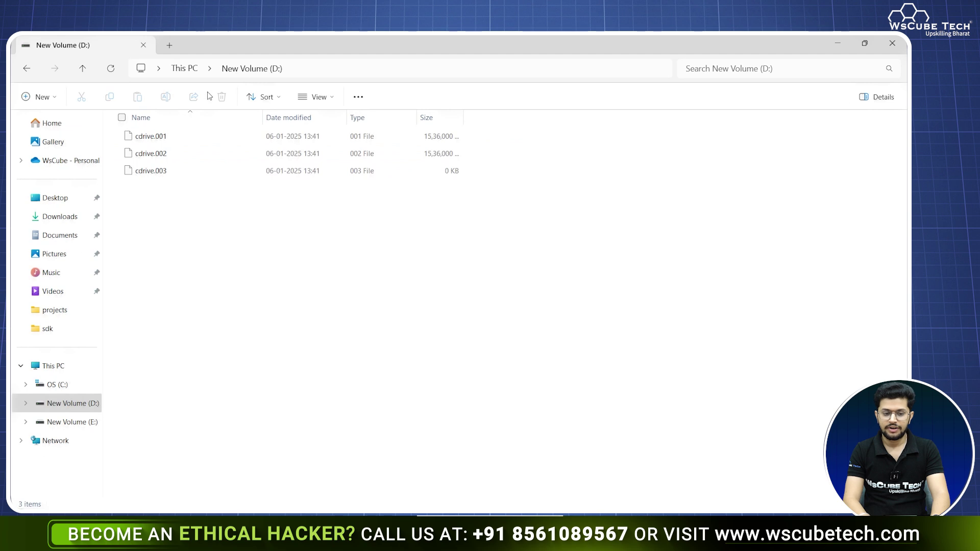
{"action": "left_click", "coordinate": [186, 72]}
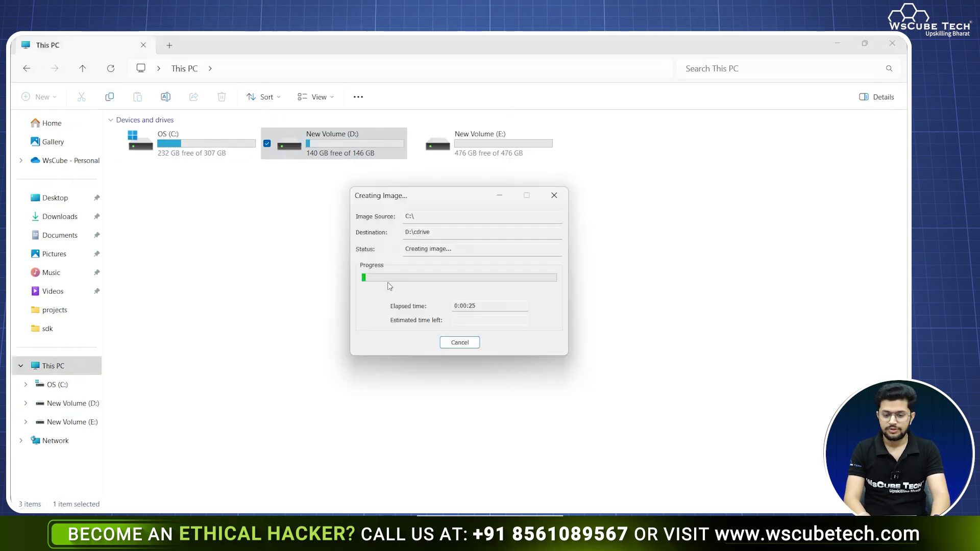
{"action": "left_click", "coordinate": [346, 304]}
{"action": "key", "text": "alt+Tab"}
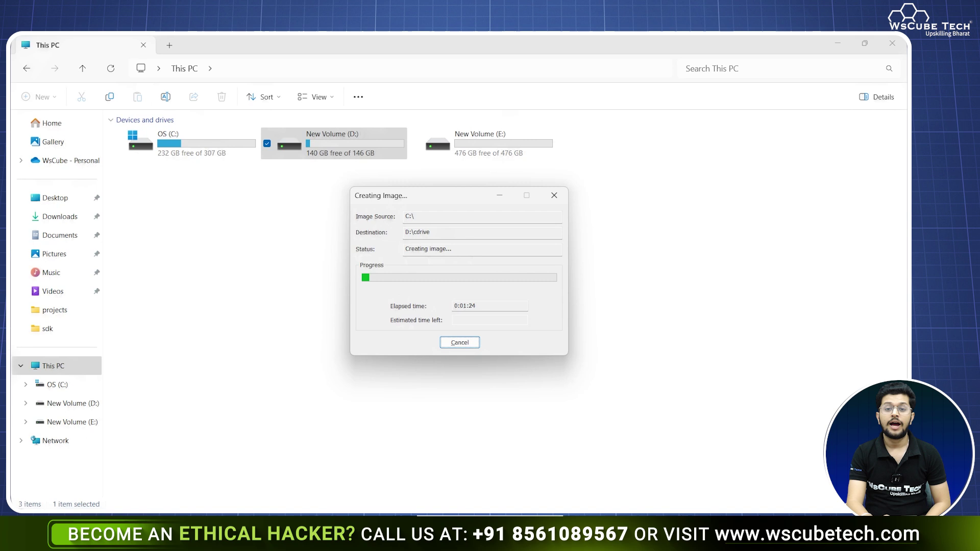
Step: Cancel the running image creation of C:\ and close its progress window
{"action": "left_click", "coordinate": [475, 347]}
{"action": "left_click", "coordinate": [475, 305]}
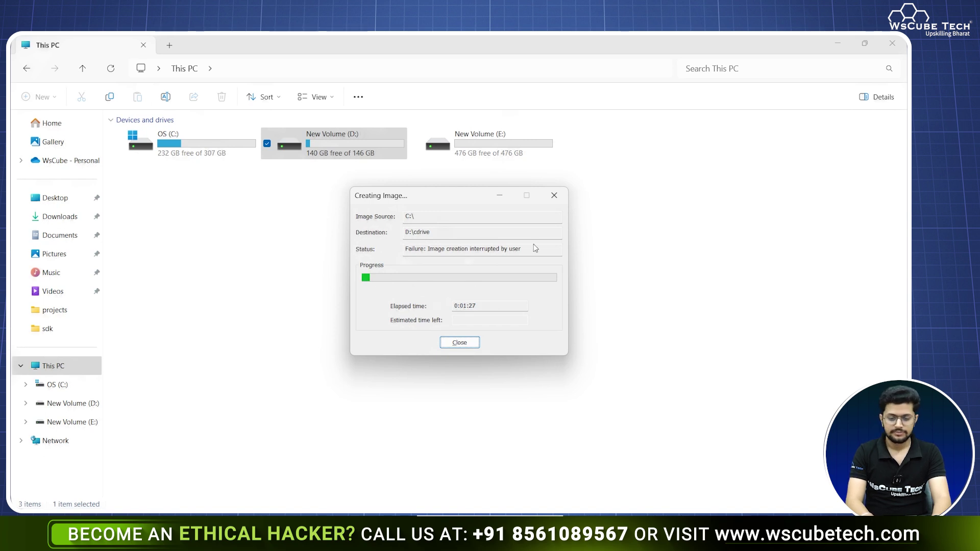
{"action": "left_click", "coordinate": [554, 195]}
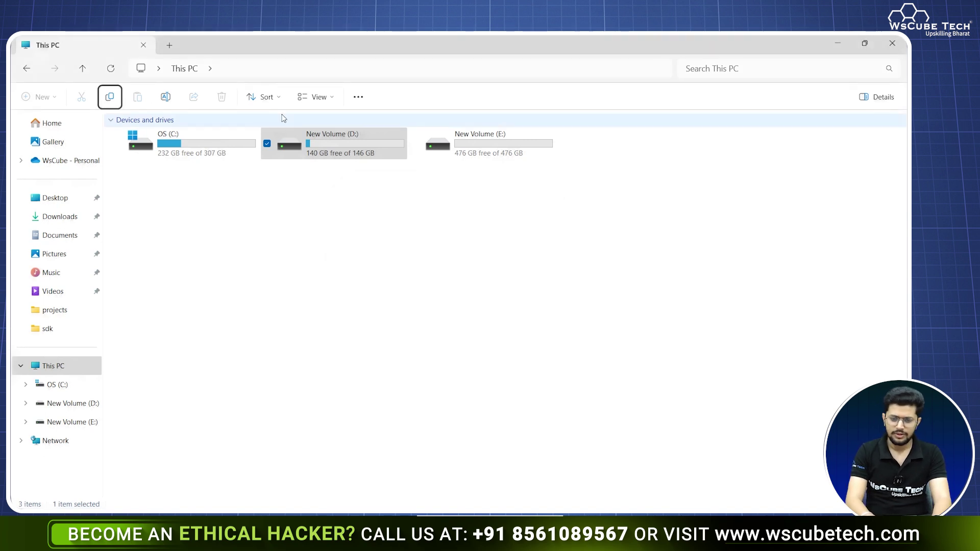
Step: Permanently delete all the cdrive image files from drive D: and close File Explorer
{"action": "double_click", "coordinate": [312, 146]}
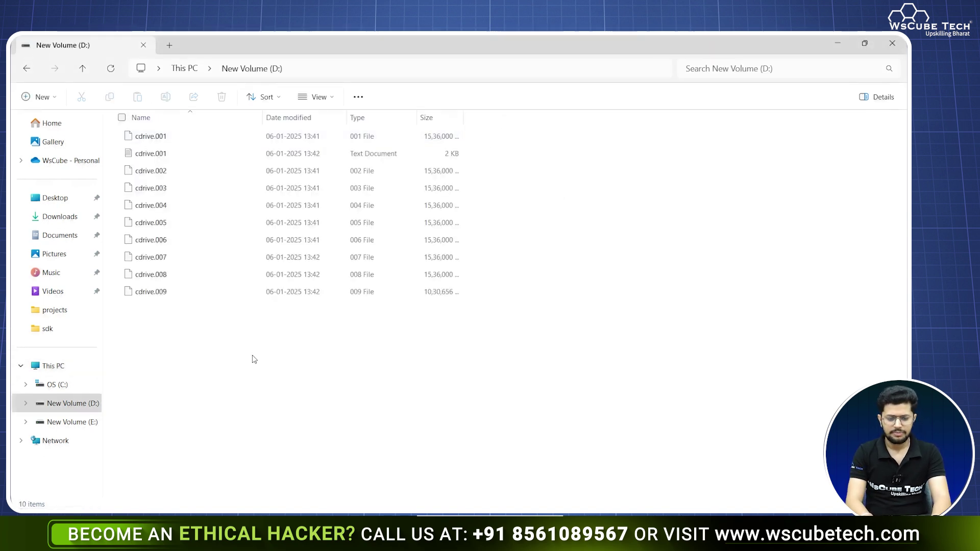
{"action": "key", "text": "ctrl+a"}
{"action": "key", "text": "Delete"}
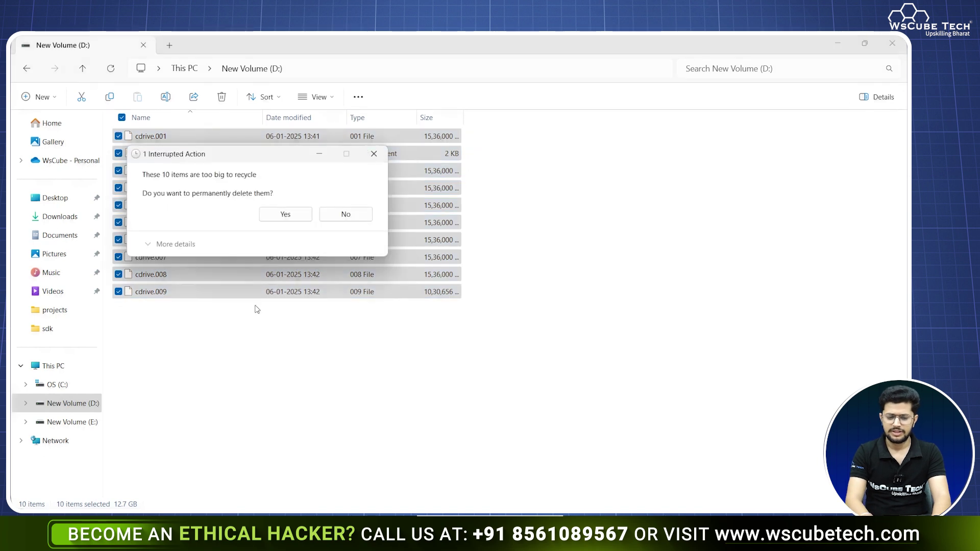
{"action": "left_click", "coordinate": [285, 214]}
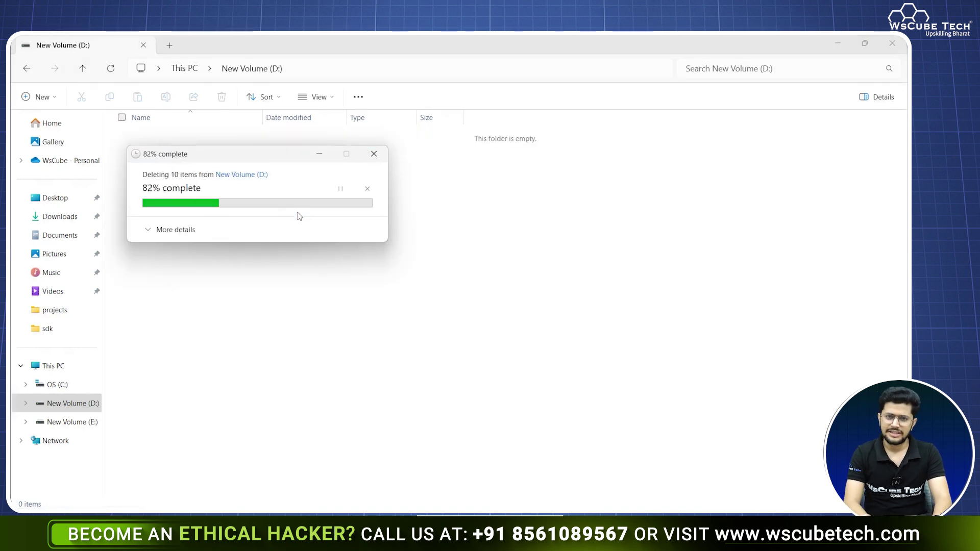
{"action": "left_click", "coordinate": [892, 44]}
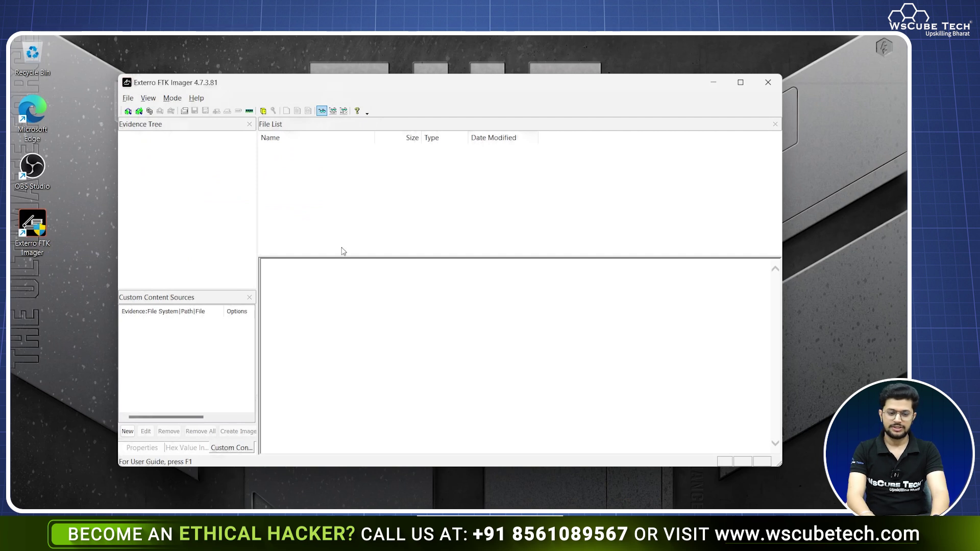
{"action": "left_click", "coordinate": [174, 142]}
{"action": "left_click", "coordinate": [174, 141]}
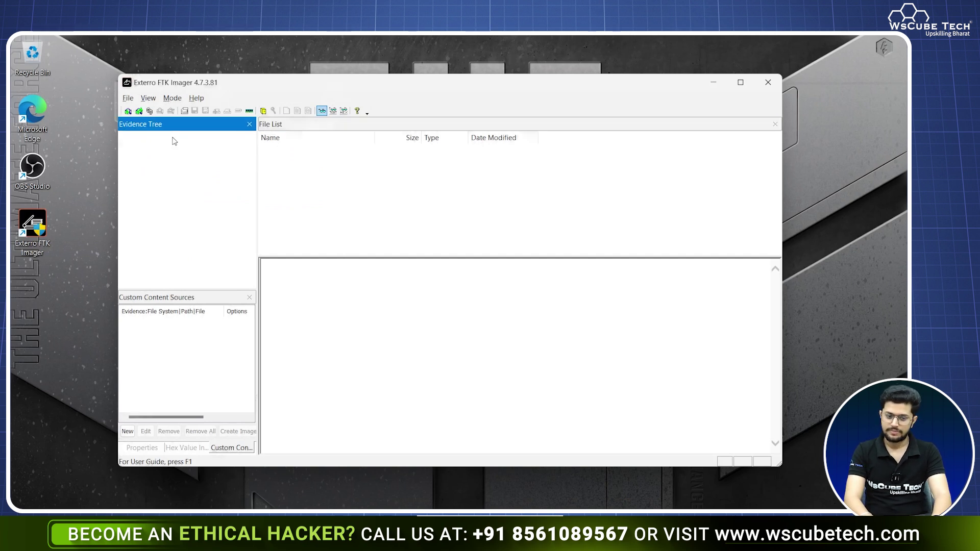